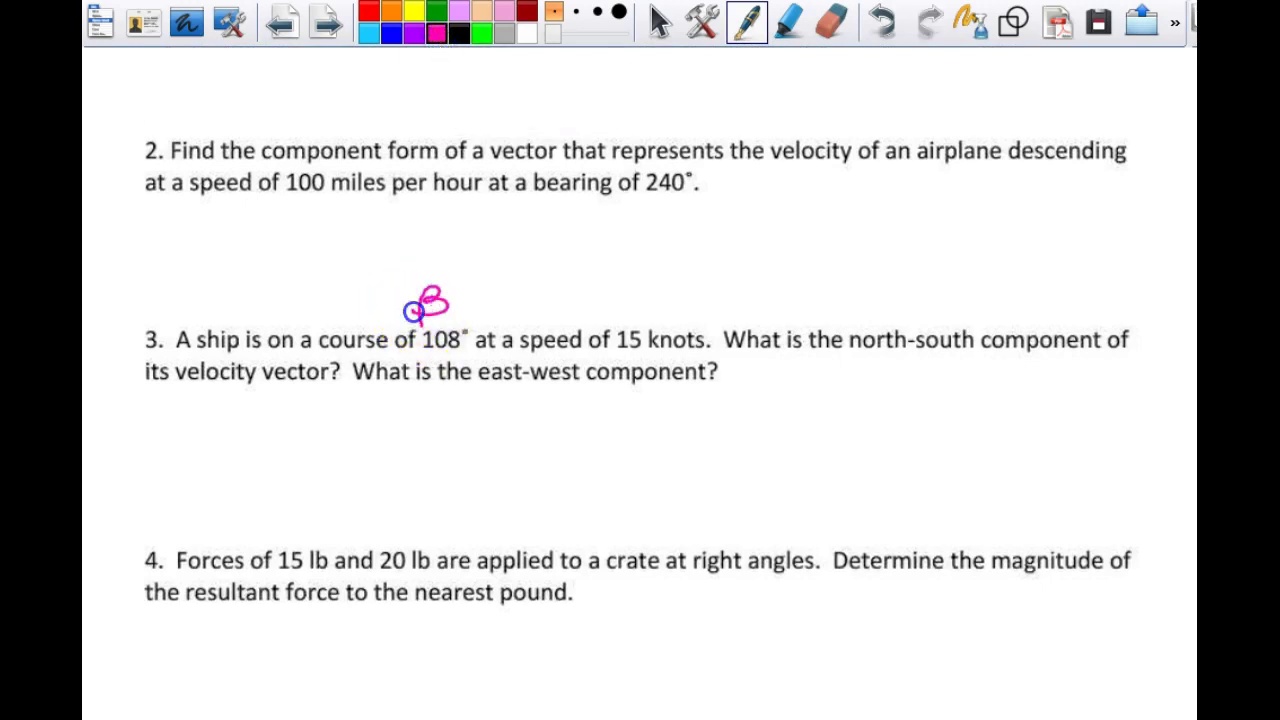
Write β= above problem 3's 108° course in magenta and underline it, then scroll to problem 5.
drag(420, 349, 466, 353)
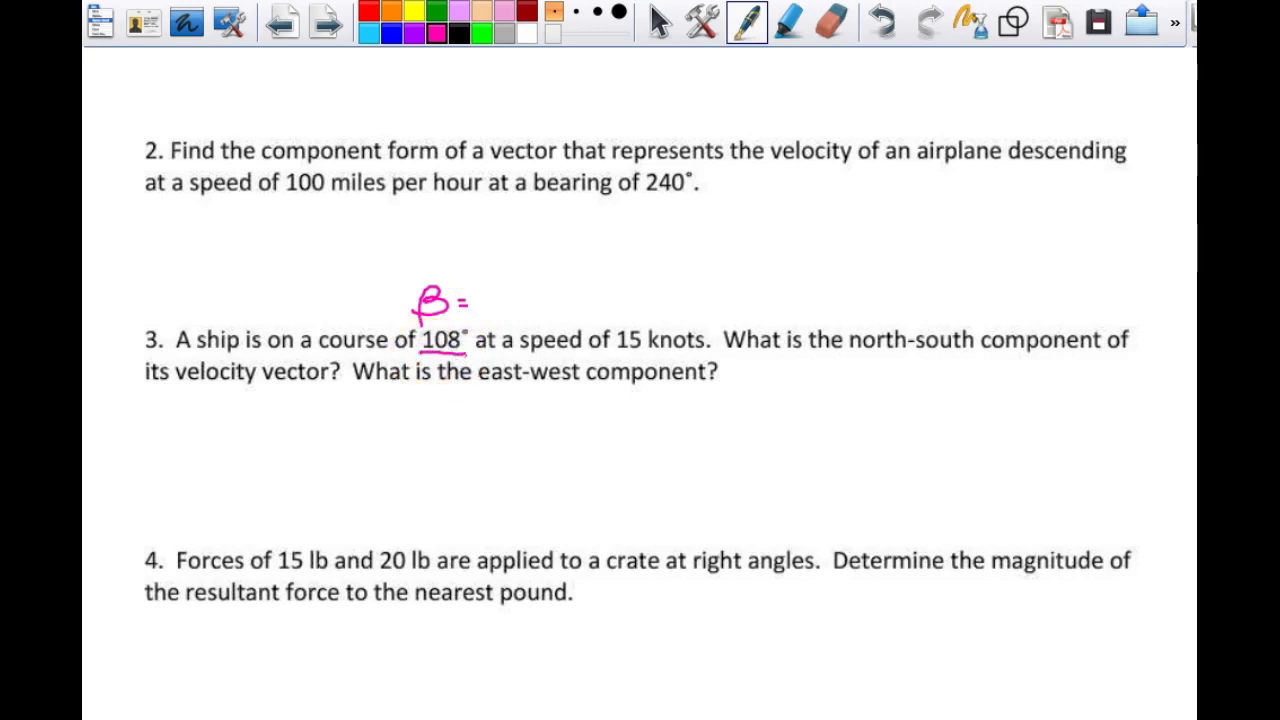
scroll(640, 400, down, 5)
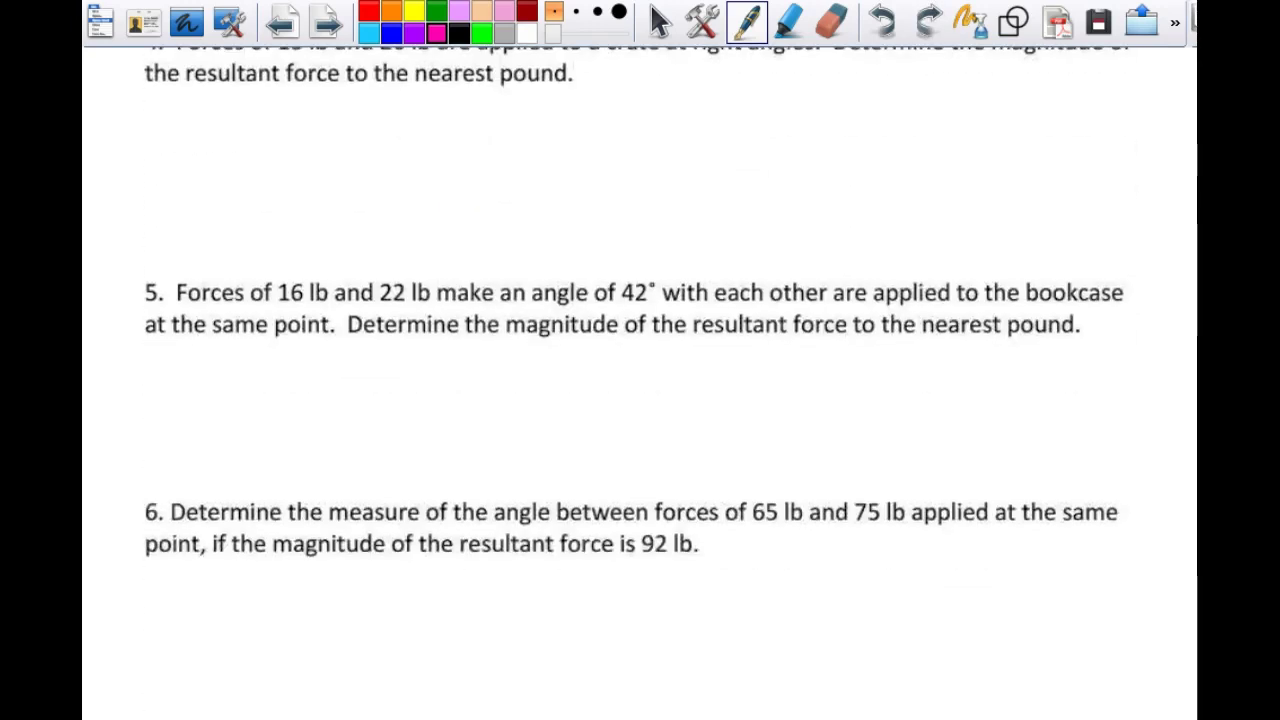
Draw two magenta force arrows from one point under problem 5, labelled 16lb, 22lb and 42°.
scroll(640, 400, down, 1)
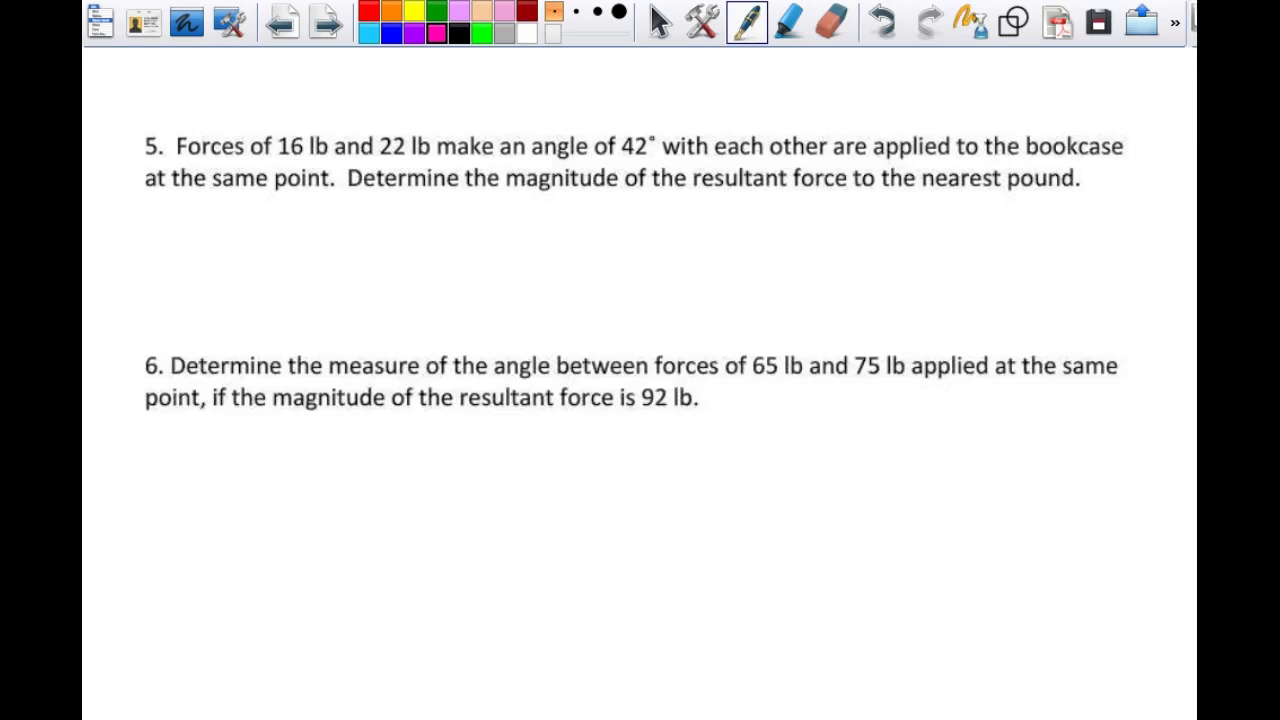
mouse_move(373, 204)
mouse_down()
mouse_move(319, 249)
mouse_move(329, 246)
mouse_up()
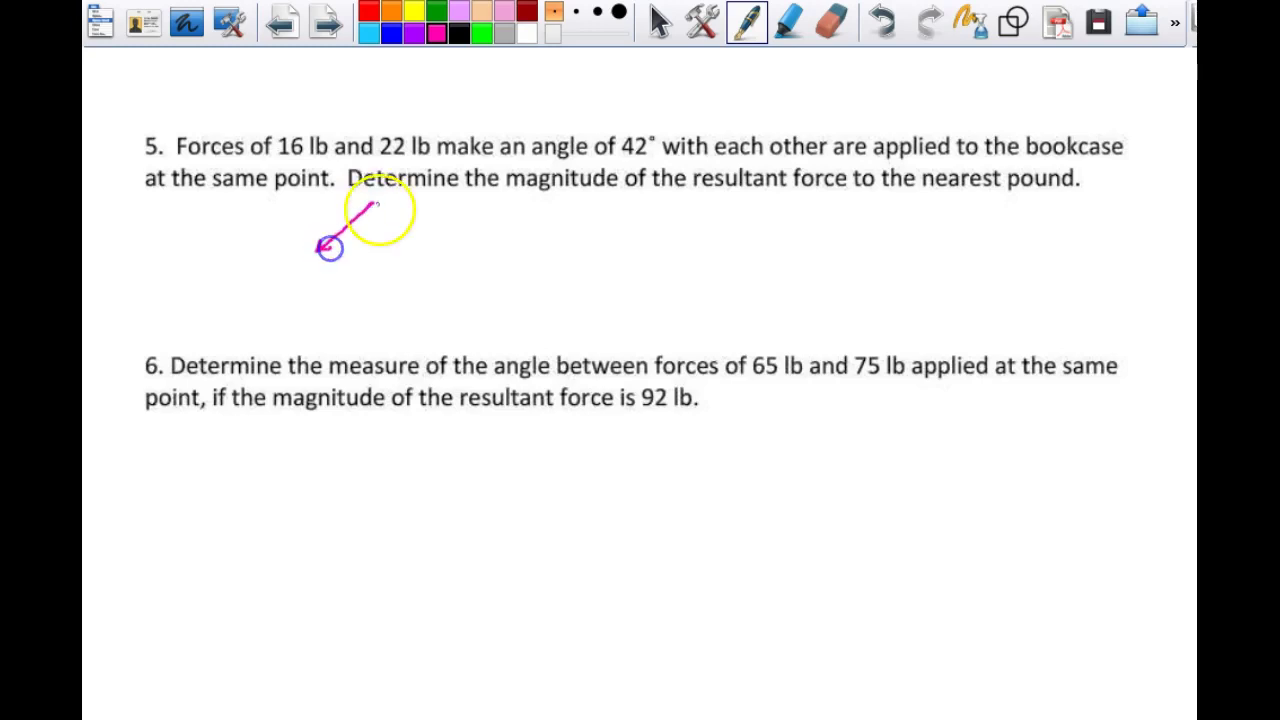
mouse_move(371, 204)
mouse_down()
mouse_move(413, 265)
mouse_move(402, 261)
mouse_move(417, 254)
mouse_move(417, 212)
mouse_move(417, 229)
mouse_move(438, 211)
mouse_move(440, 228)
mouse_move(481, 224)
mouse_up()
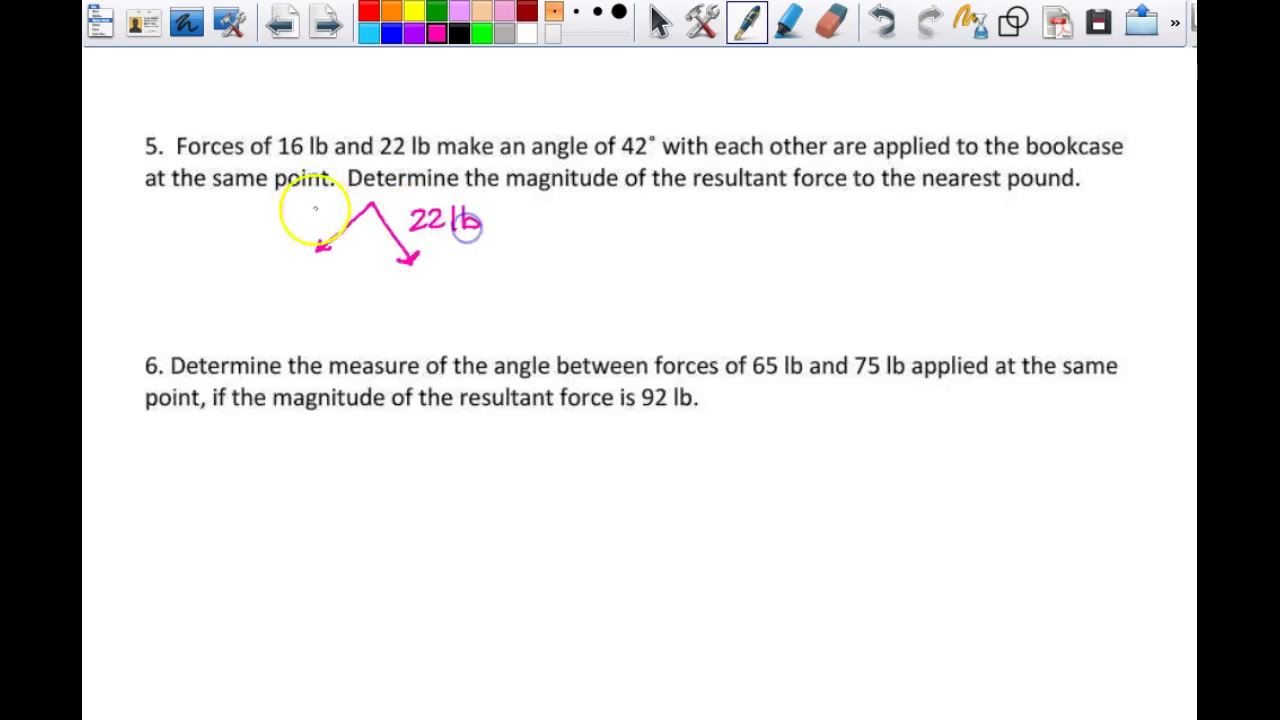
mouse_move(312, 202)
mouse_down()
mouse_move(340, 212)
mouse_move(353, 201)
mouse_move(360, 234)
mouse_move(378, 240)
mouse_up()
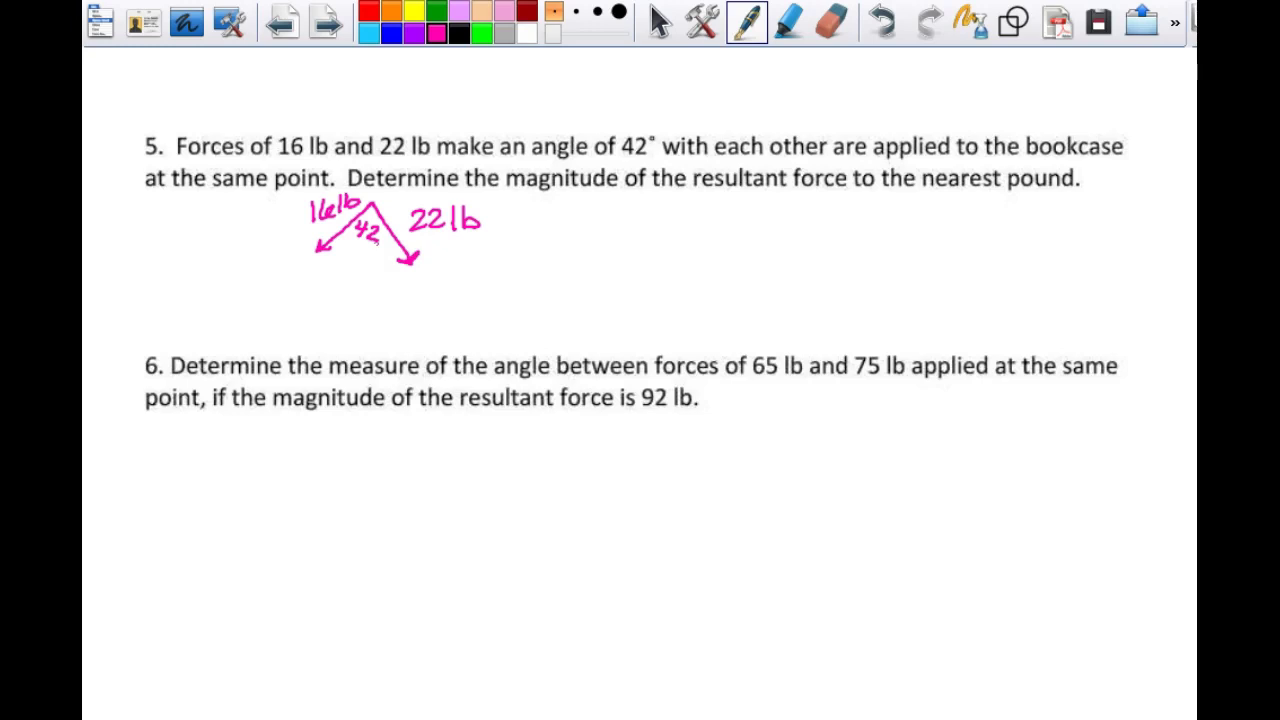
click(414, 33)
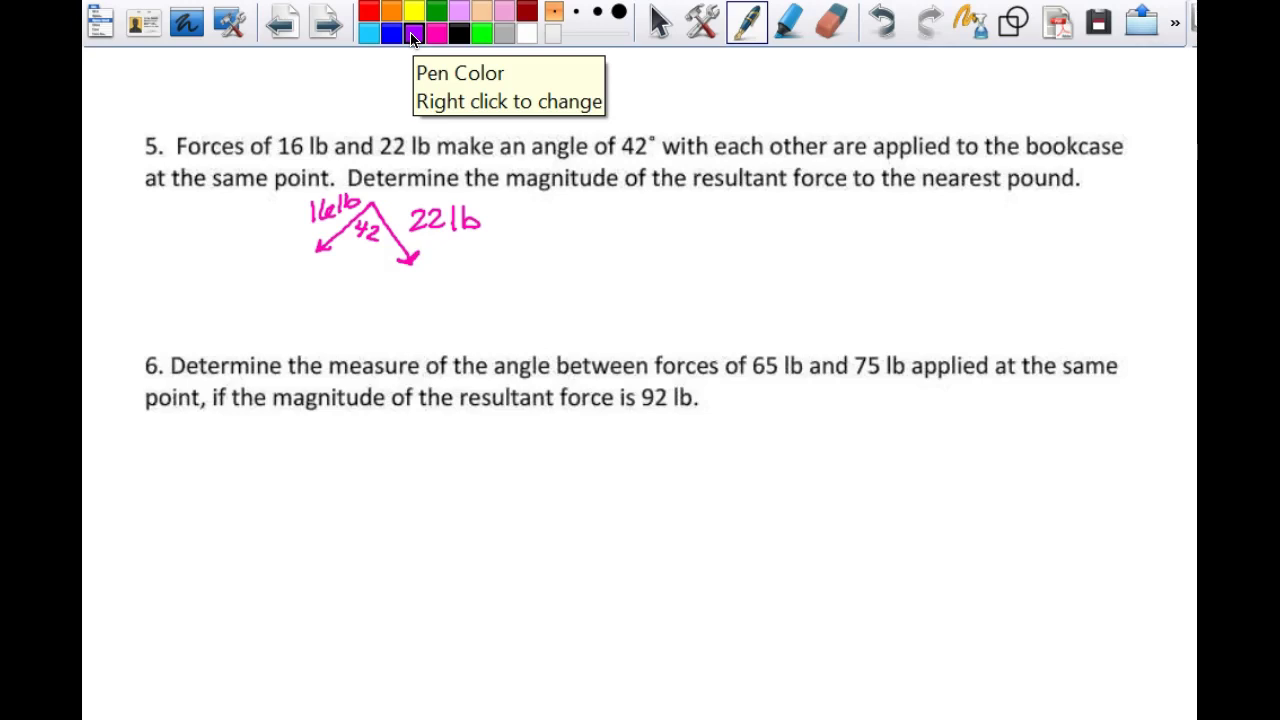
Draw the purple resultant arrow down from the apex of the two force arrows.
mouse_move(371, 206)
mouse_down()
mouse_move(361, 278)
mouse_move(372, 277)
mouse_up()
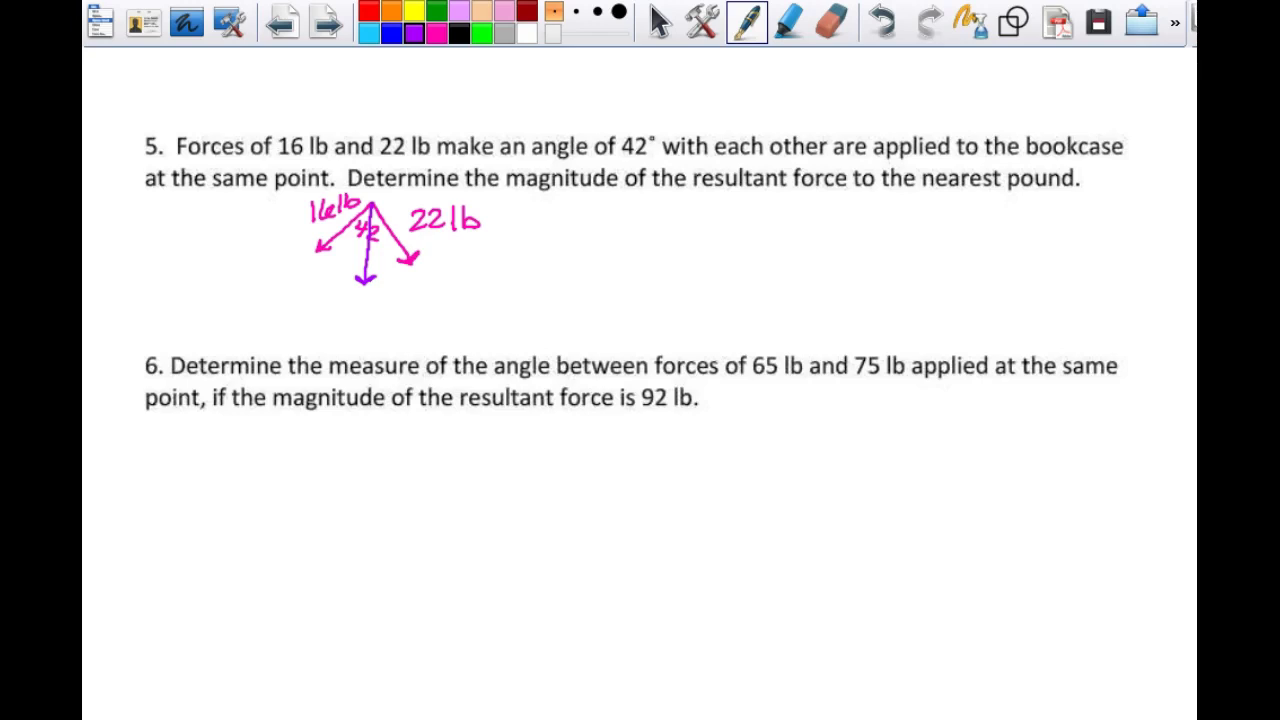
click(434, 32)
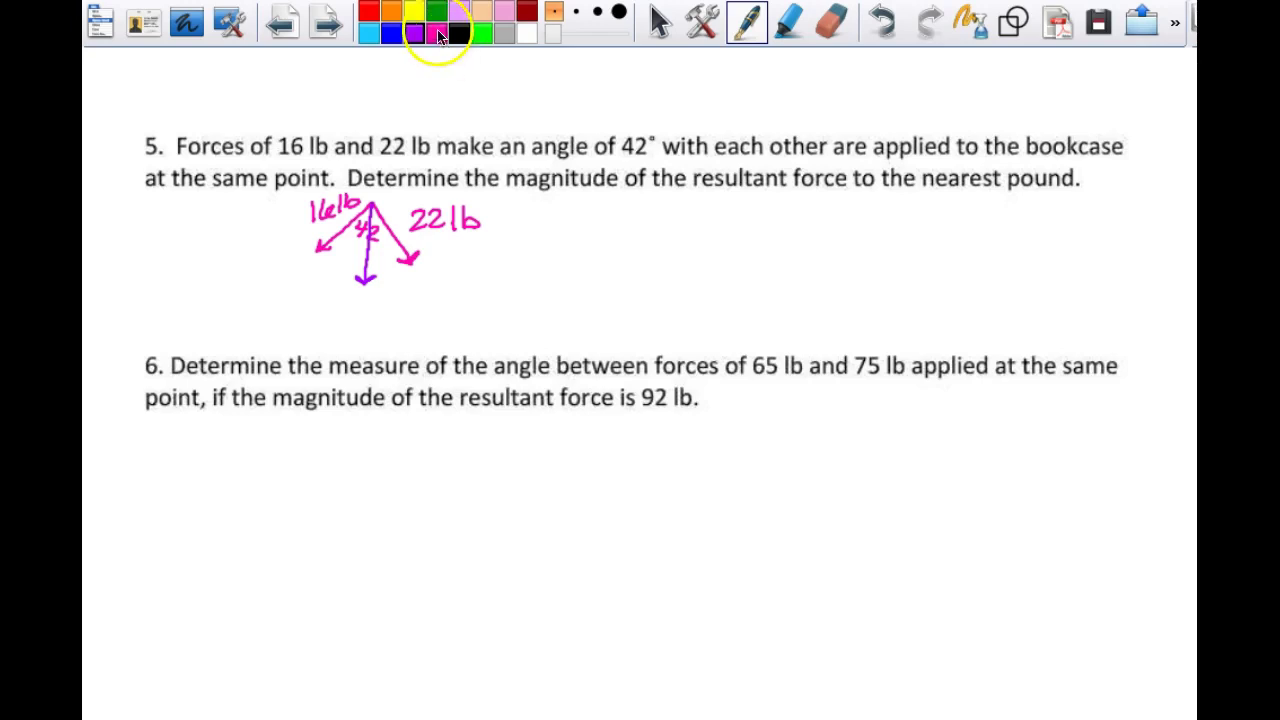
click(437, 18)
Draw the two opposite parallelogram sides in green with arrowheads, labelled 22 and 16.
drag(317, 249, 357, 284)
drag(400, 226, 306, 288)
drag(309, 271, 321, 287)
mouse_move(417, 256)
mouse_down()
mouse_move(371, 282)
mouse_move(381, 290)
mouse_move(406, 271)
mouse_up()
drag(333, 240, 364, 220)
mouse_move(409, 285)
mouse_down()
mouse_move(411, 302)
mouse_move(431, 301)
mouse_up()
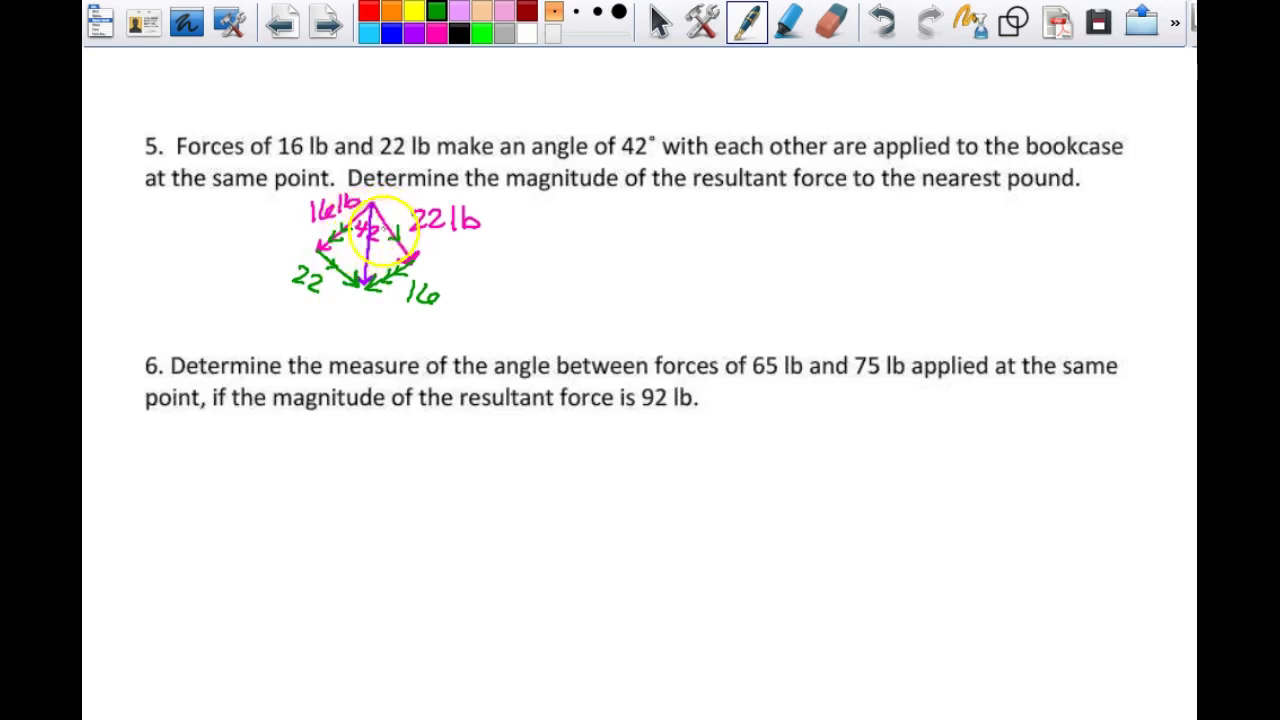
In orange, write 180−42=138 beside problem 5's diagram.
click(390, 14)
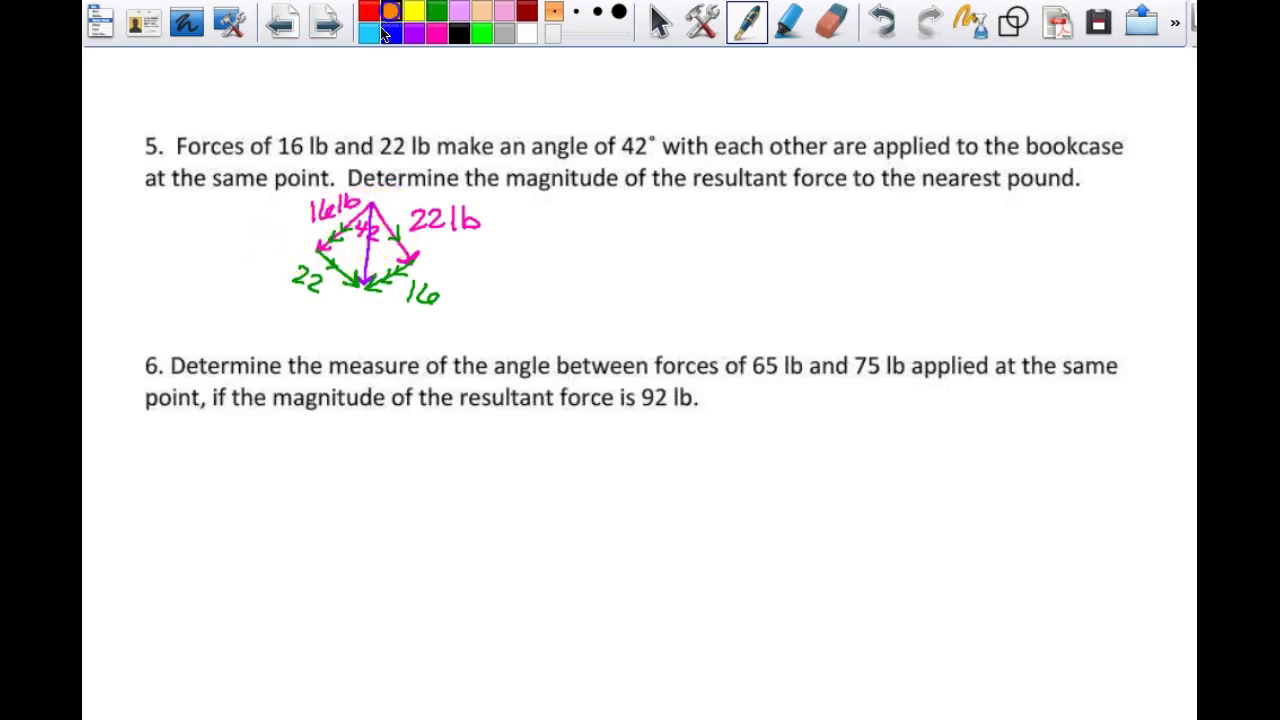
drag(278, 234, 324, 247)
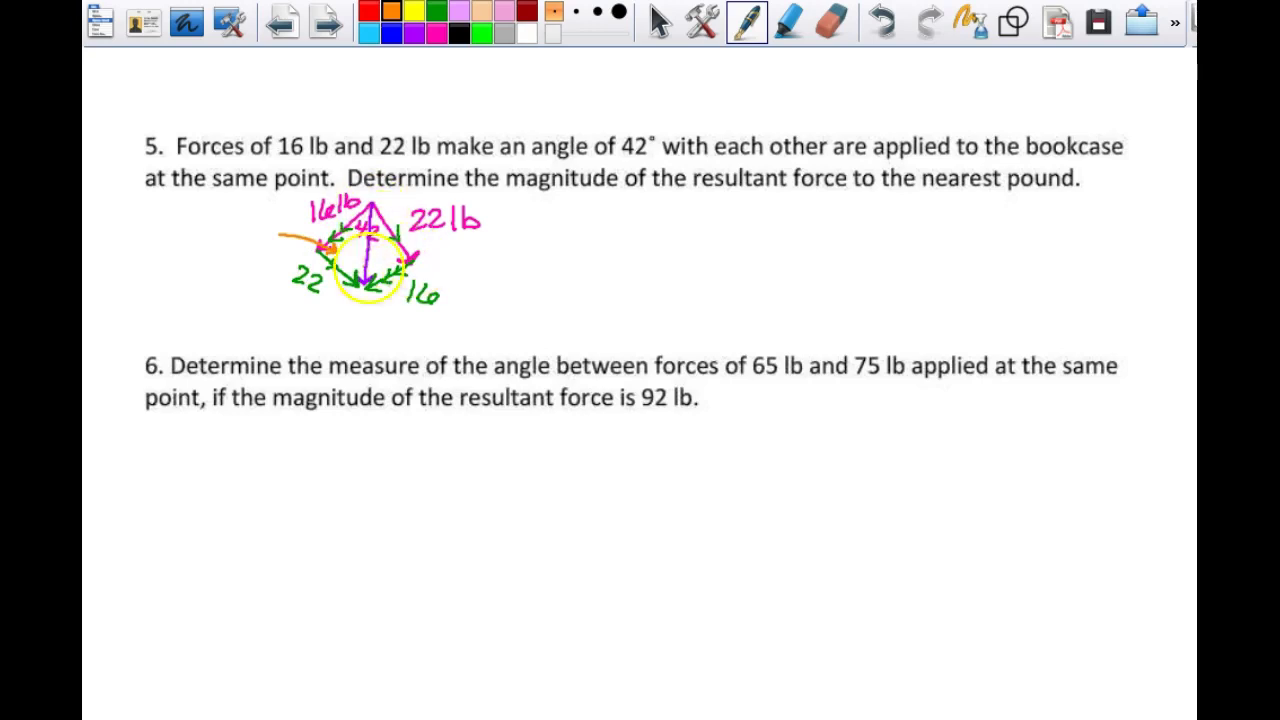
mouse_move(207, 196)
mouse_down()
mouse_move(206, 219)
mouse_move(221, 217)
mouse_up()
mouse_move(240, 201)
mouse_down()
mouse_move(197, 229)
mouse_move(241, 228)
mouse_move(234, 270)
mouse_move(253, 243)
mouse_move(257, 262)
mouse_move(263, 239)
mouse_move(265, 262)
mouse_move(284, 230)
mouse_up()
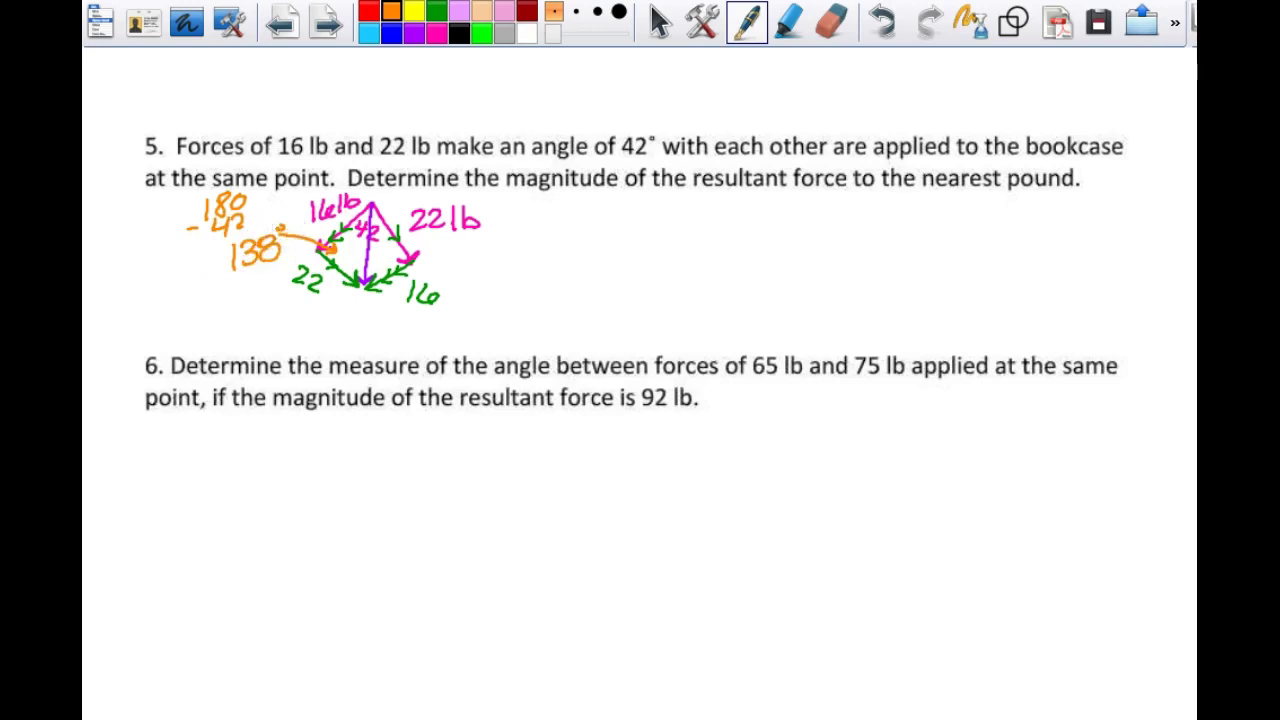
Draw an orange triangle with sides 16, 22 and r and a 138° included angle.
mouse_move(600, 201)
mouse_down()
mouse_move(513, 264)
mouse_move(586, 334)
mouse_move(598, 200)
mouse_move(537, 228)
mouse_move(560, 211)
mouse_up()
mouse_move(504, 291)
mouse_down()
mouse_move(527, 312)
mouse_move(542, 301)
mouse_up()
mouse_move(538, 246)
mouse_down()
mouse_move(530, 268)
mouse_move(561, 246)
mouse_move(616, 246)
mouse_up()
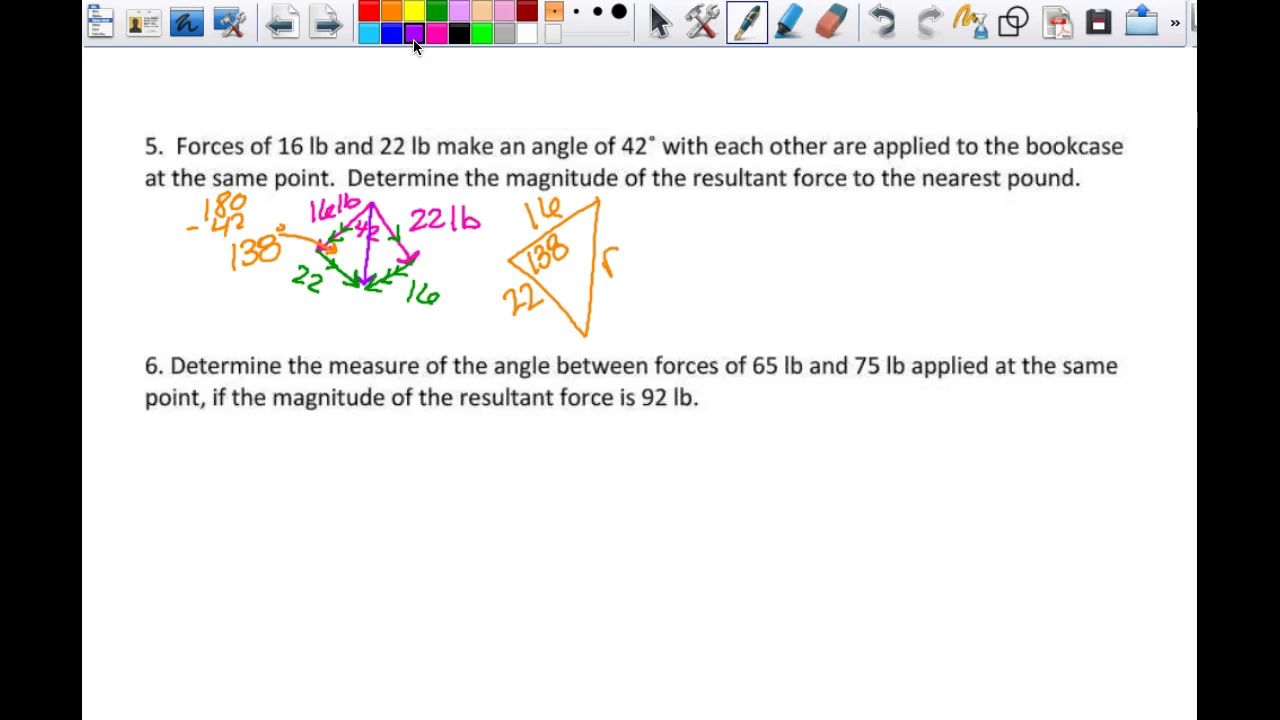
Write r² = 16² + 22² − 2·16·22 cos 138 in purple beside the triangle.
drag(687, 215, 731, 223)
drag(715, 230, 731, 229)
drag(735, 207, 735, 230)
mouse_move(756, 205)
mouse_down()
mouse_move(750, 228)
mouse_move(771, 209)
mouse_move(808, 214)
mouse_move(829, 191)
mouse_move(846, 218)
mouse_move(857, 200)
mouse_move(870, 228)
mouse_move(893, 205)
mouse_move(958, 225)
mouse_move(962, 210)
mouse_move(1026, 199)
mouse_move(1057, 211)
mouse_move(1062, 200)
mouse_move(1060, 214)
mouse_up()
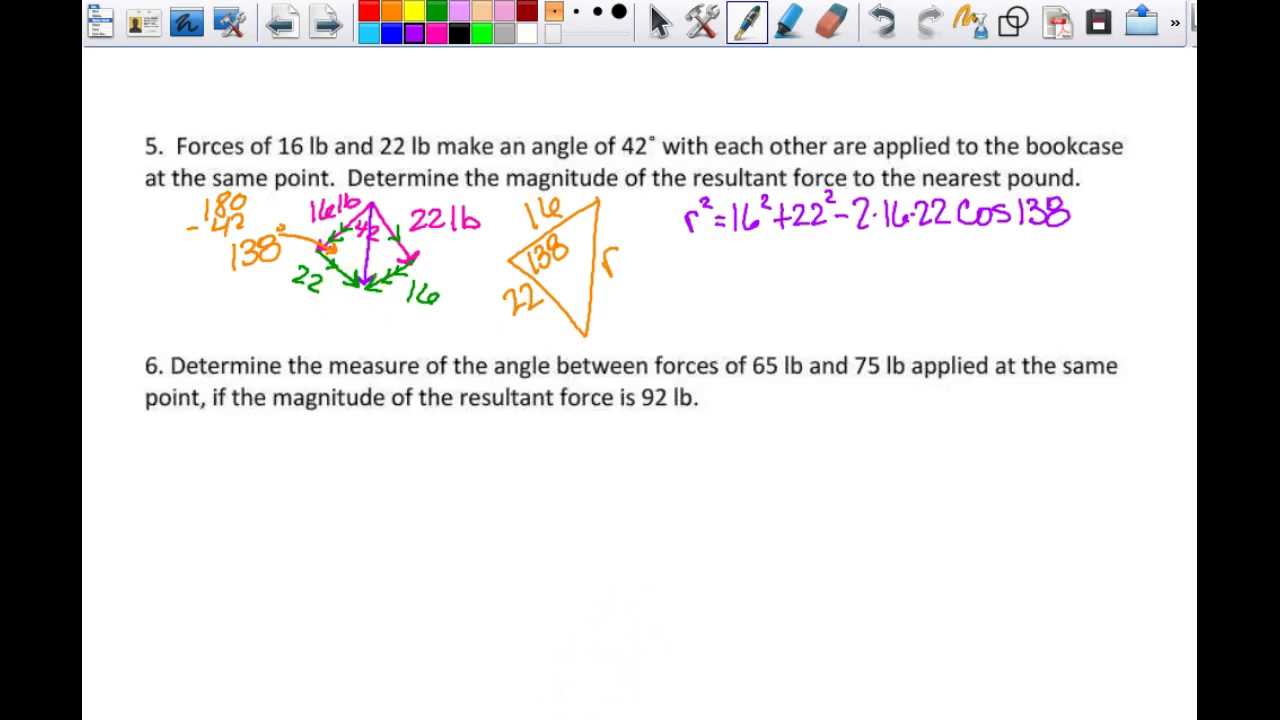
key(alt+Tab)
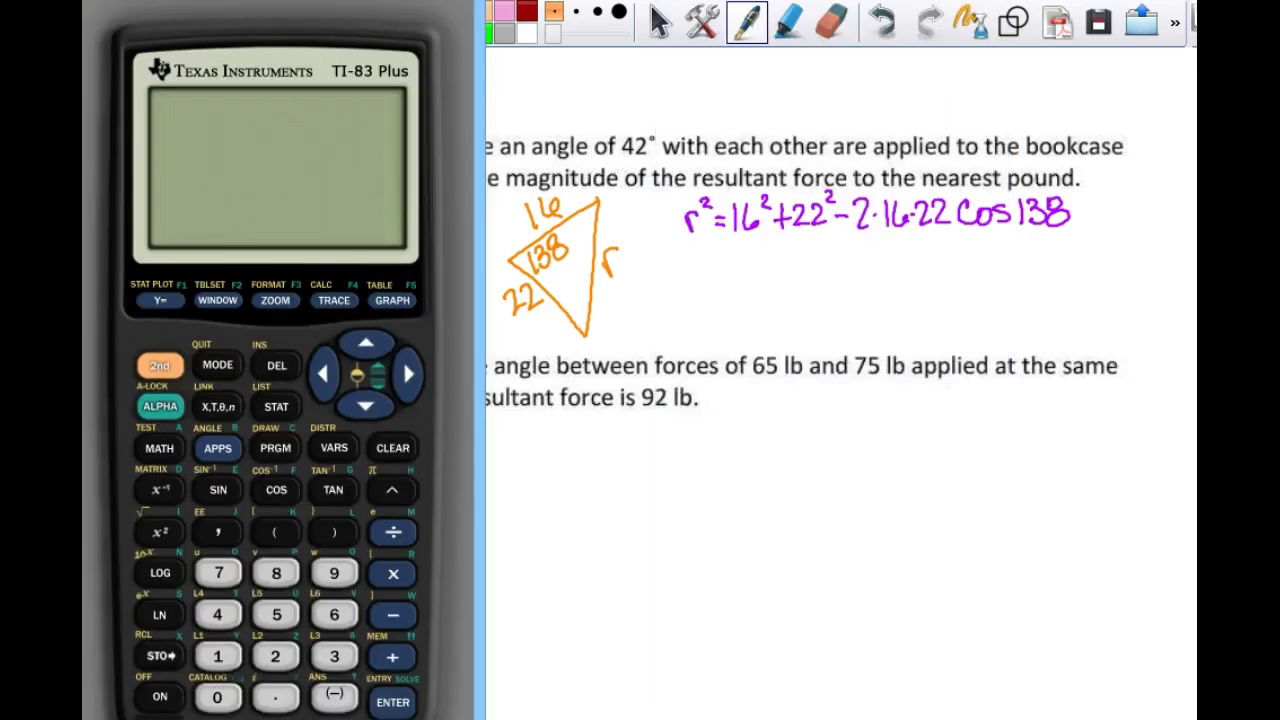
Turn on the TI-83, check its MODE angle settings and clear the home screen.
click(163, 697)
click(212, 362)
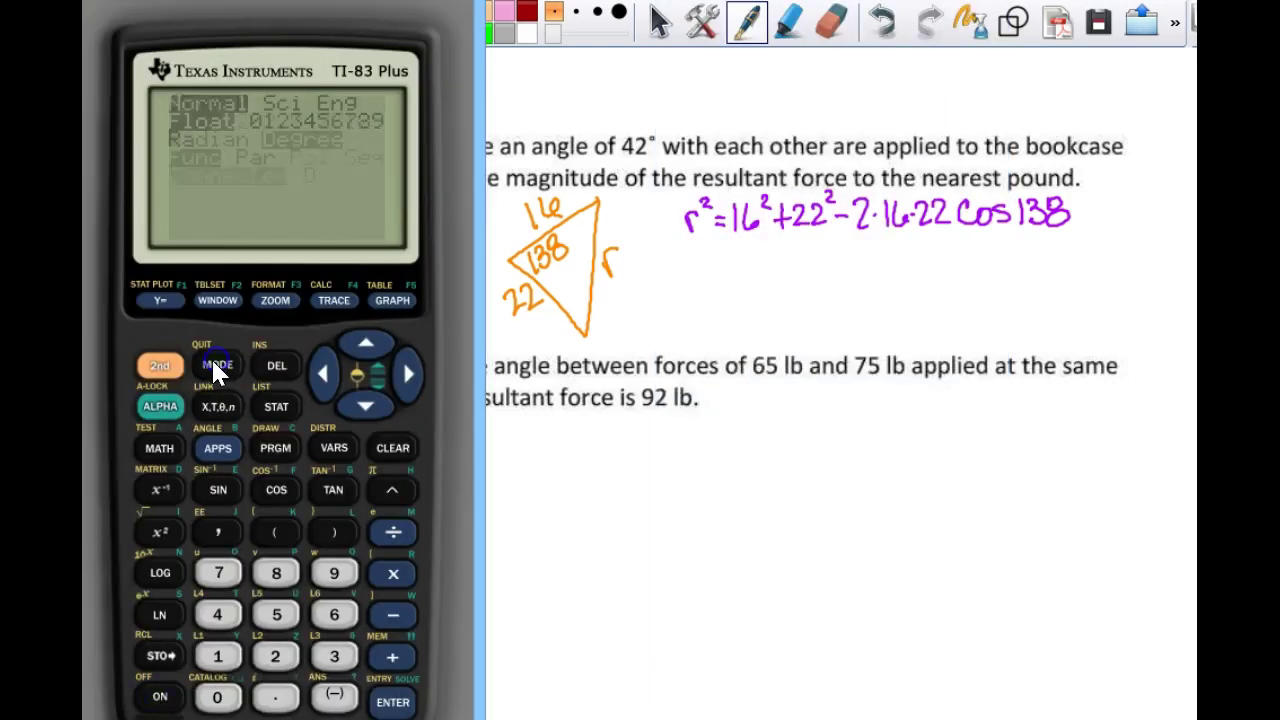
click(160, 365)
click(217, 365)
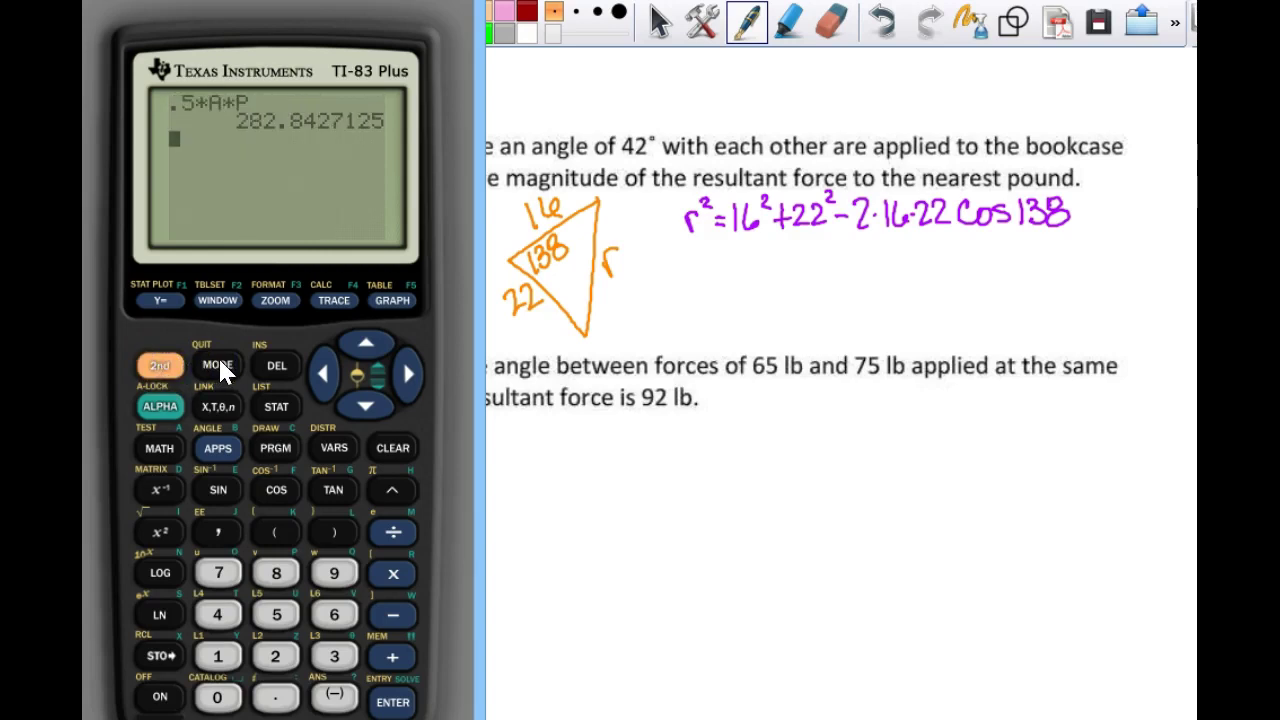
click(392, 448)
Begin the calculator entry with √(16²+22².
click(162, 366)
click(157, 528)
click(218, 656)
click(333, 612)
click(160, 529)
click(391, 656)
click(275, 656)
click(275, 656)
click(157, 530)
Complete it with −2*16*22*cos(138) and evaluate, getting 35.54115864.
click(390, 613)
click(275, 656)
click(393, 573)
click(218, 656)
click(334, 614)
click(390, 572)
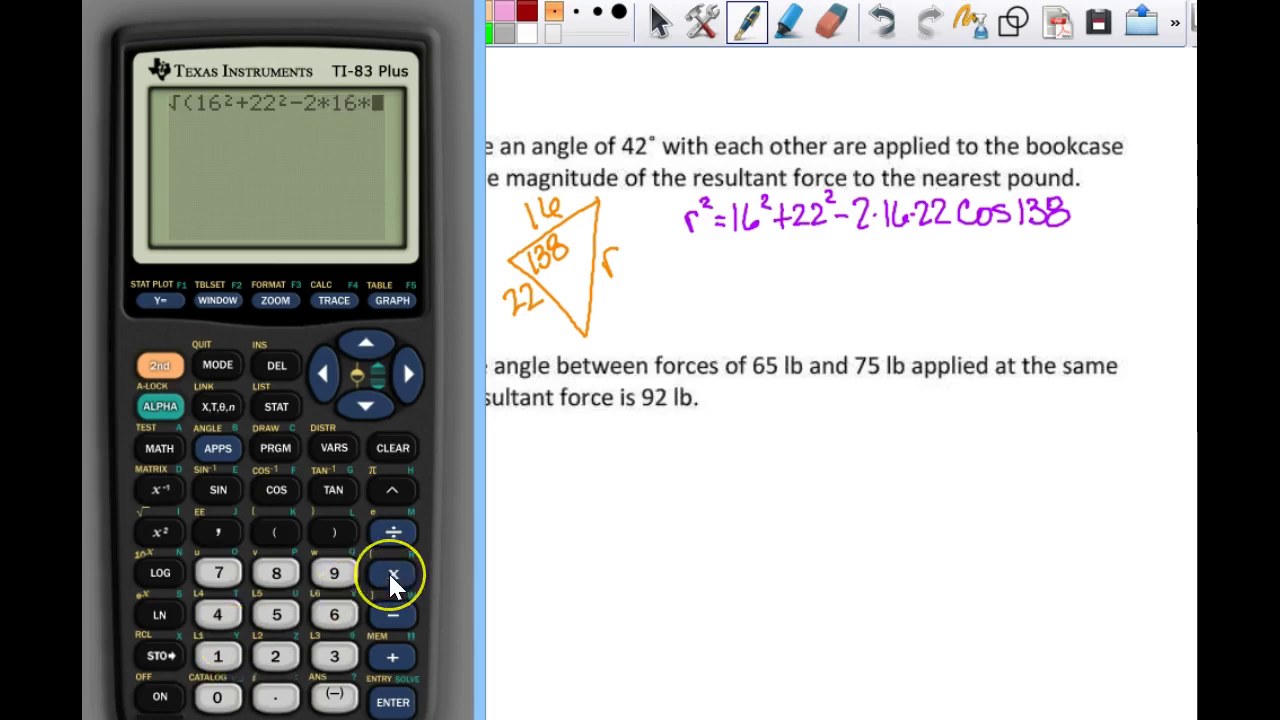
click(275, 656)
click(275, 656)
click(392, 572)
click(276, 489)
click(218, 656)
click(334, 656)
click(276, 573)
click(392, 700)
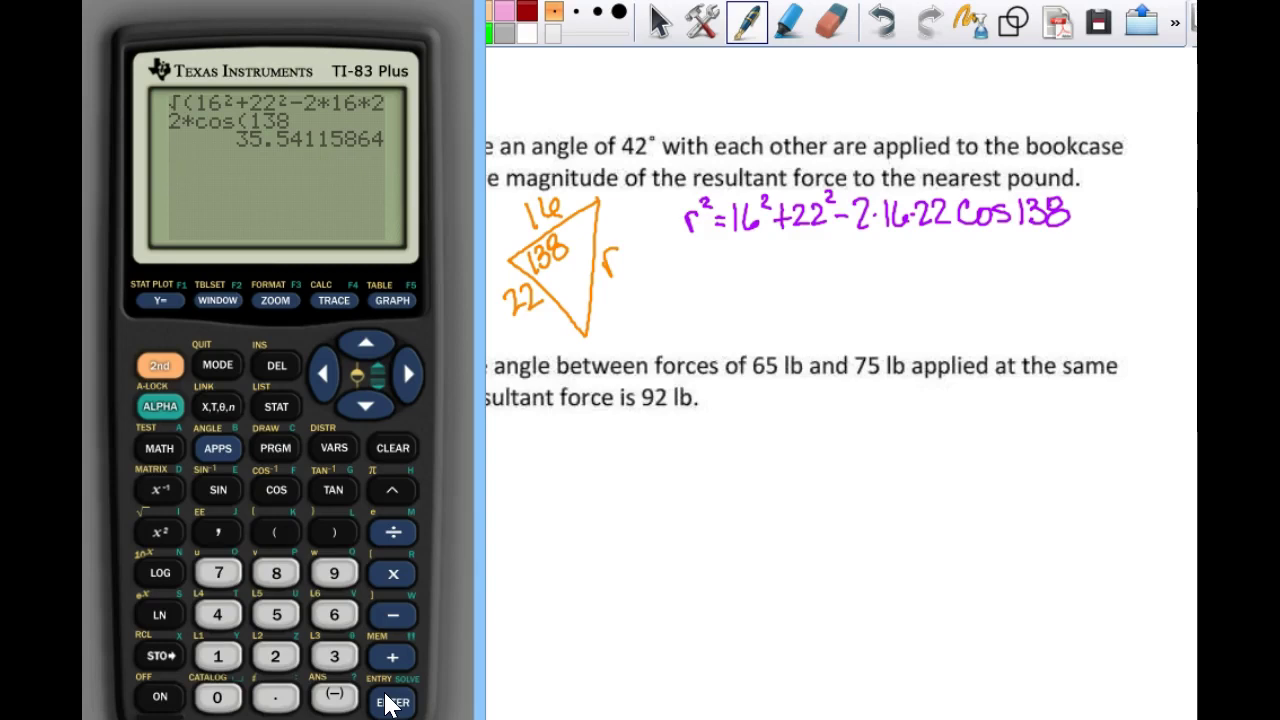
Back in the worksheet, begin writing r = below the equation.
click(703, 280)
drag(703, 272, 740, 280)
mouse_move(728, 288)
mouse_down()
mouse_move(766, 284)
mouse_move(753, 298)
mouse_move(780, 271)
mouse_move(797, 291)
mouse_move(819, 266)
mouse_move(812, 299)
mouse_move(846, 288)
mouse_up()
Write r = 35.541 under the equation and begin the |r⃗| magnitude label.
click(806, 296)
mouse_move(841, 270)
mouse_down()
mouse_move(840, 300)
mouse_move(855, 300)
mouse_up()
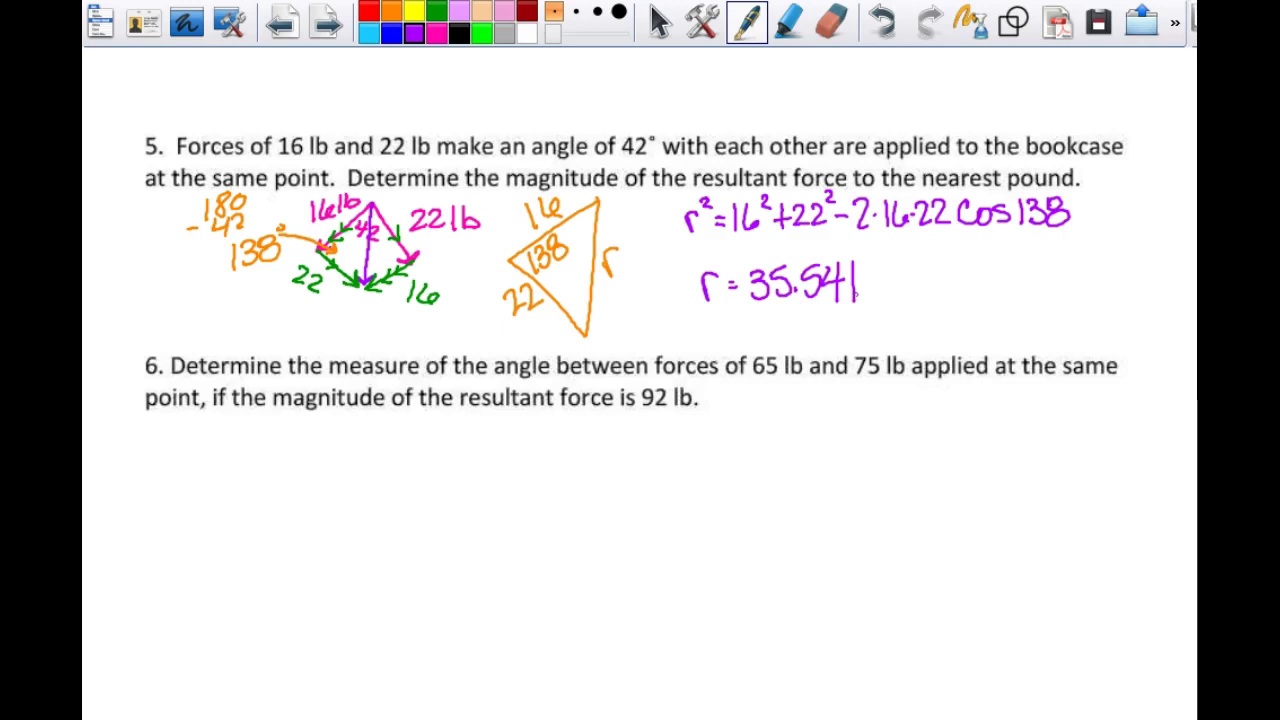
drag(937, 277, 938, 312)
mouse_move(952, 310)
mouse_down()
mouse_move(949, 270)
mouse_move(979, 262)
mouse_move(982, 309)
mouse_move(1000, 278)
mouse_up()
Finish the answer as |r⃗| = 36 lb and draw a box around it.
drag(988, 289, 1012, 298)
drag(1040, 272, 1044, 296)
drag(1068, 262, 1068, 300)
drag(1082, 262, 1086, 298)
mouse_move(908, 256)
mouse_down()
mouse_move(960, 332)
mouse_move(1128, 242)
mouse_move(898, 254)
mouse_up()
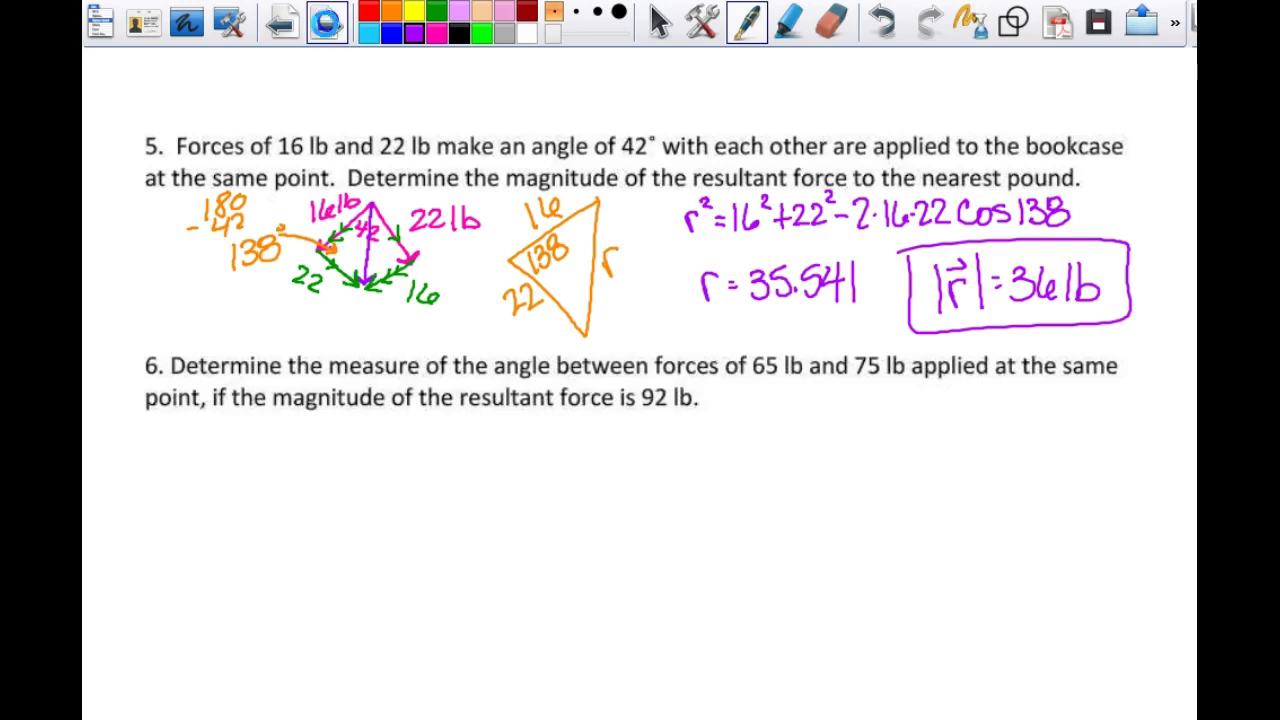
click(327, 23)
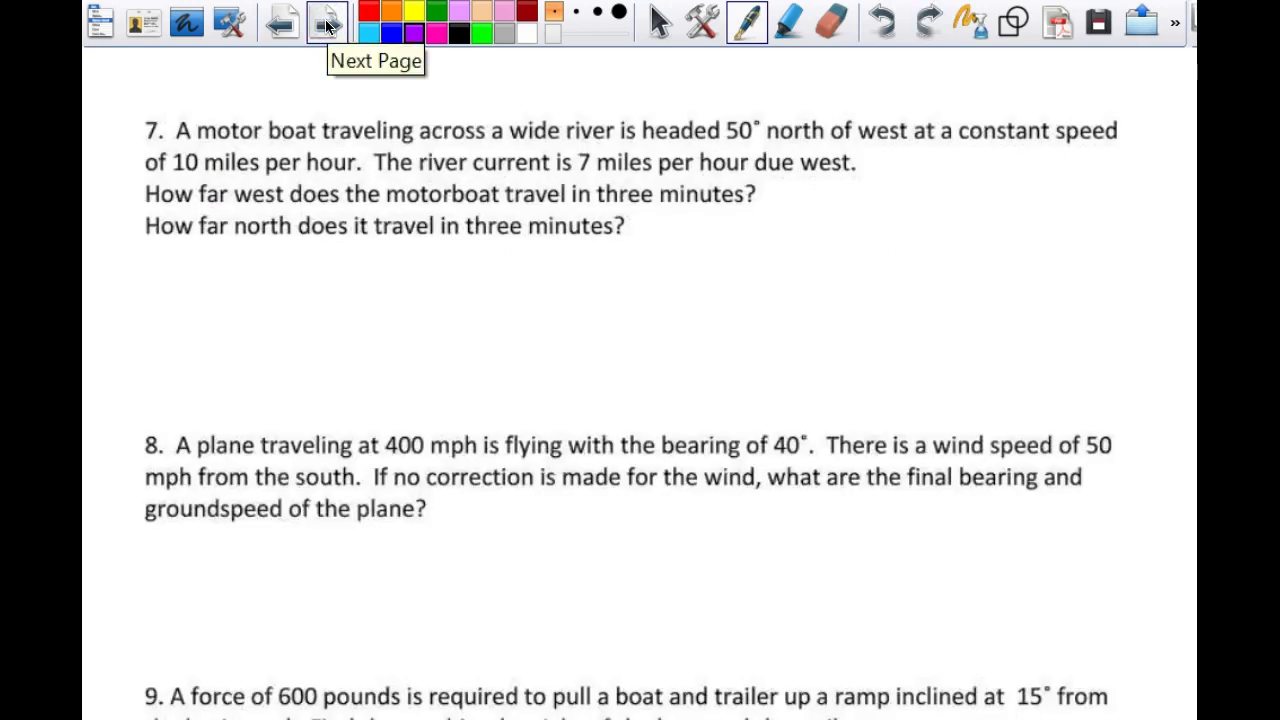
On the problems 9–11 page, draw an orange horizontal base and inclined ramp line under problem 9.
click(327, 23)
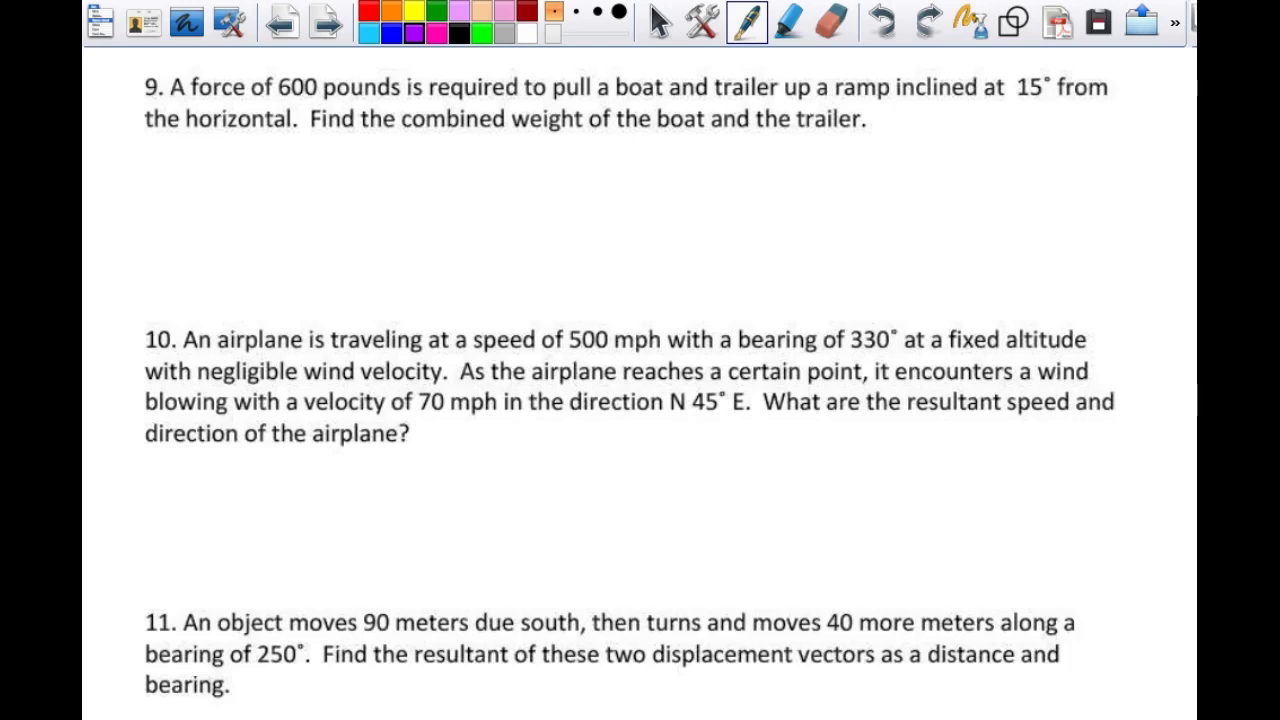
click(391, 10)
drag(199, 263, 366, 266)
drag(199, 262, 372, 191)
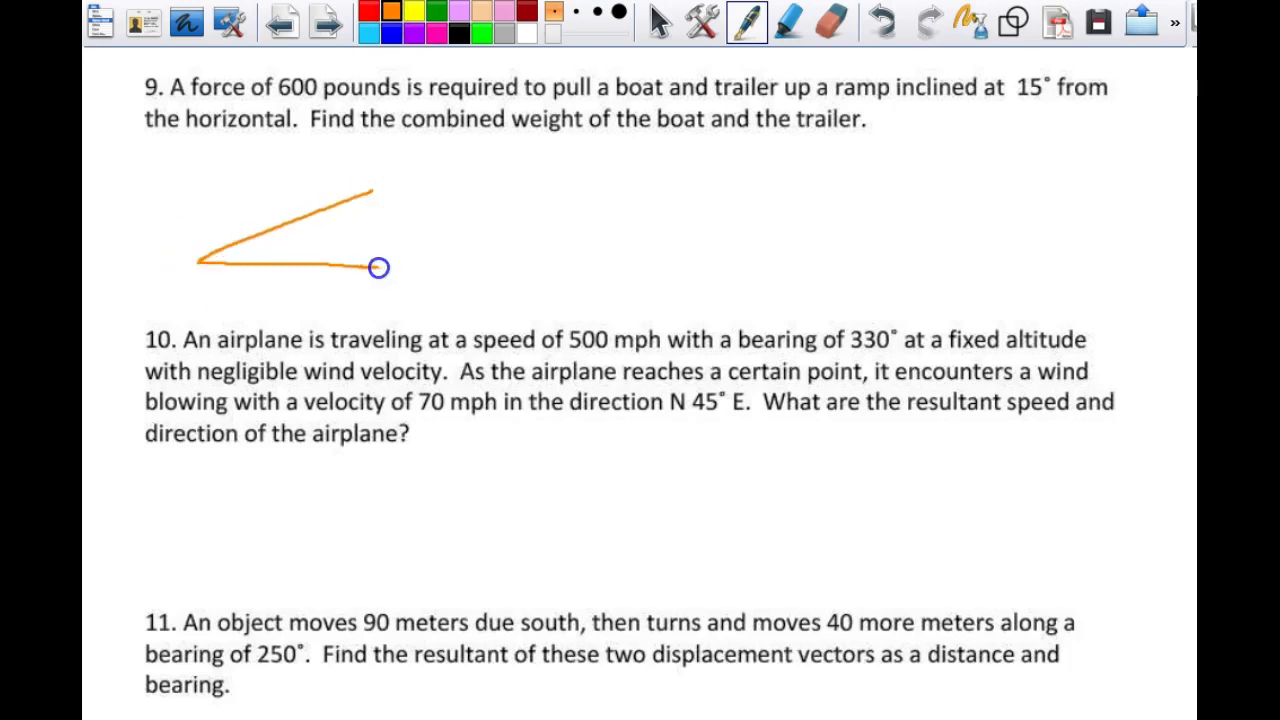